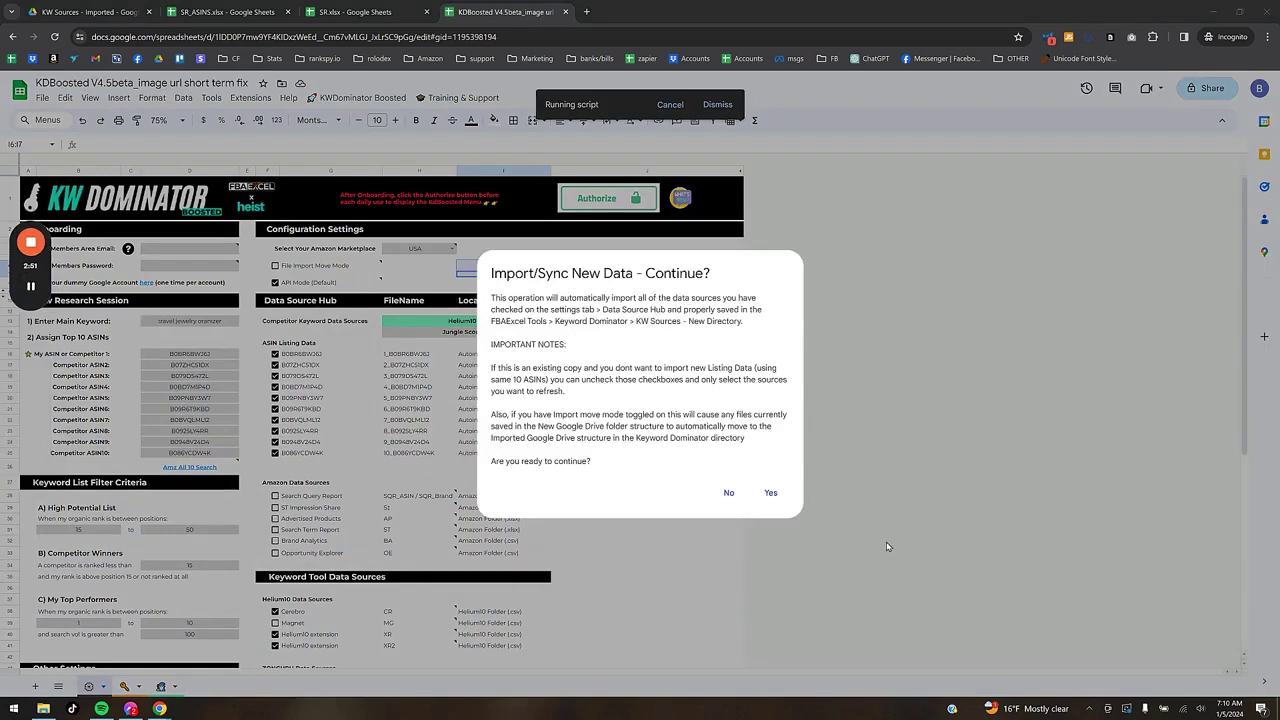
Import the checked data sources by confirming the data sync, and acknowledge its completion
click(770, 495)
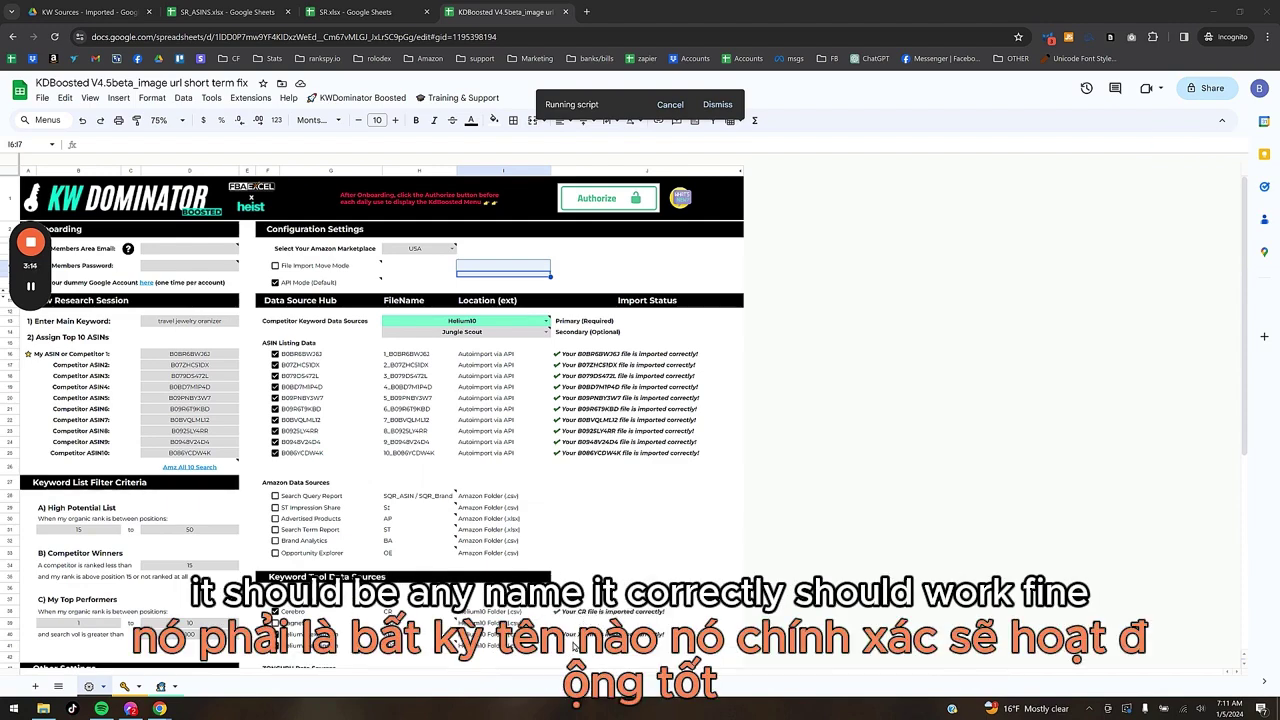
scroll(676, 578, down, 2)
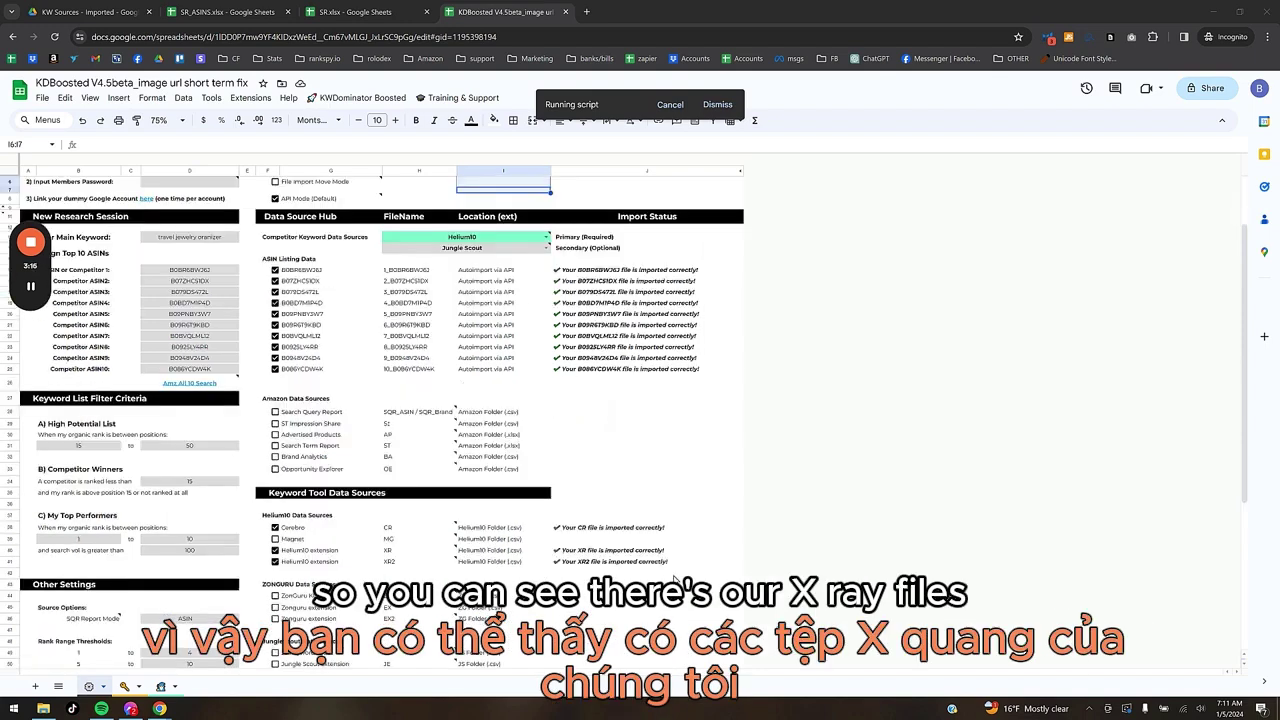
scroll(676, 578, down, 3)
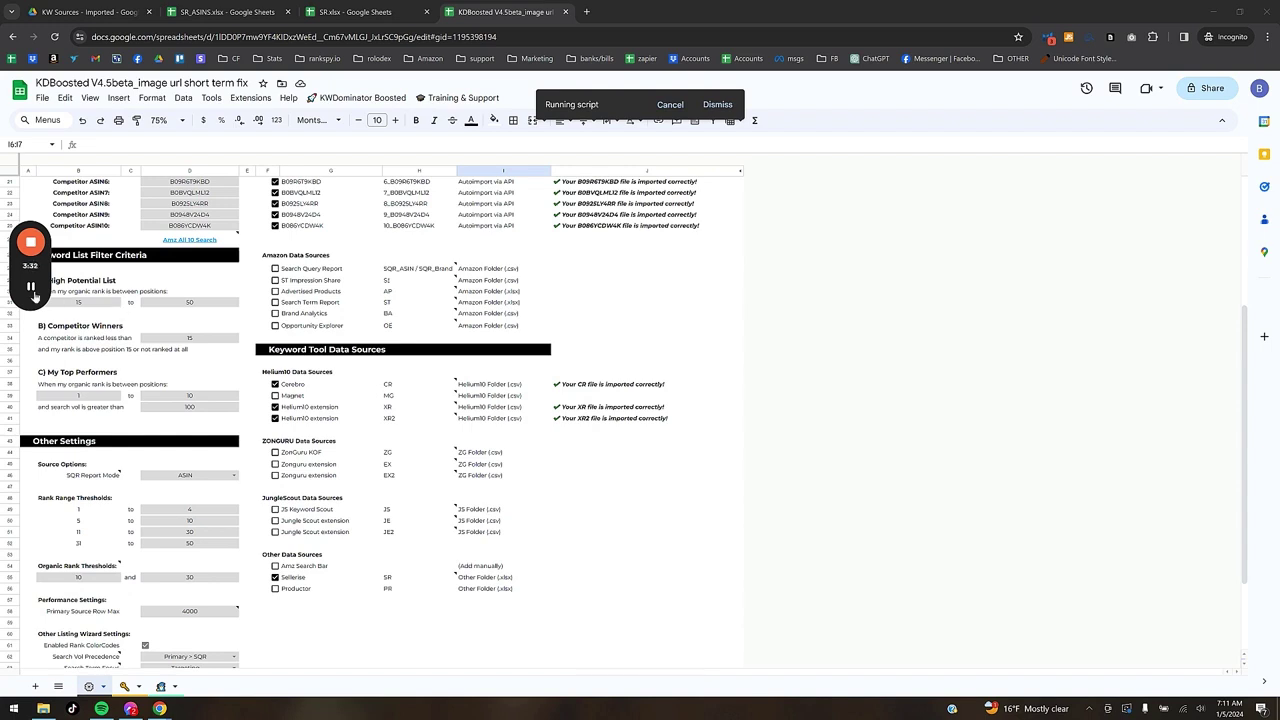
mouse_move(31, 290)
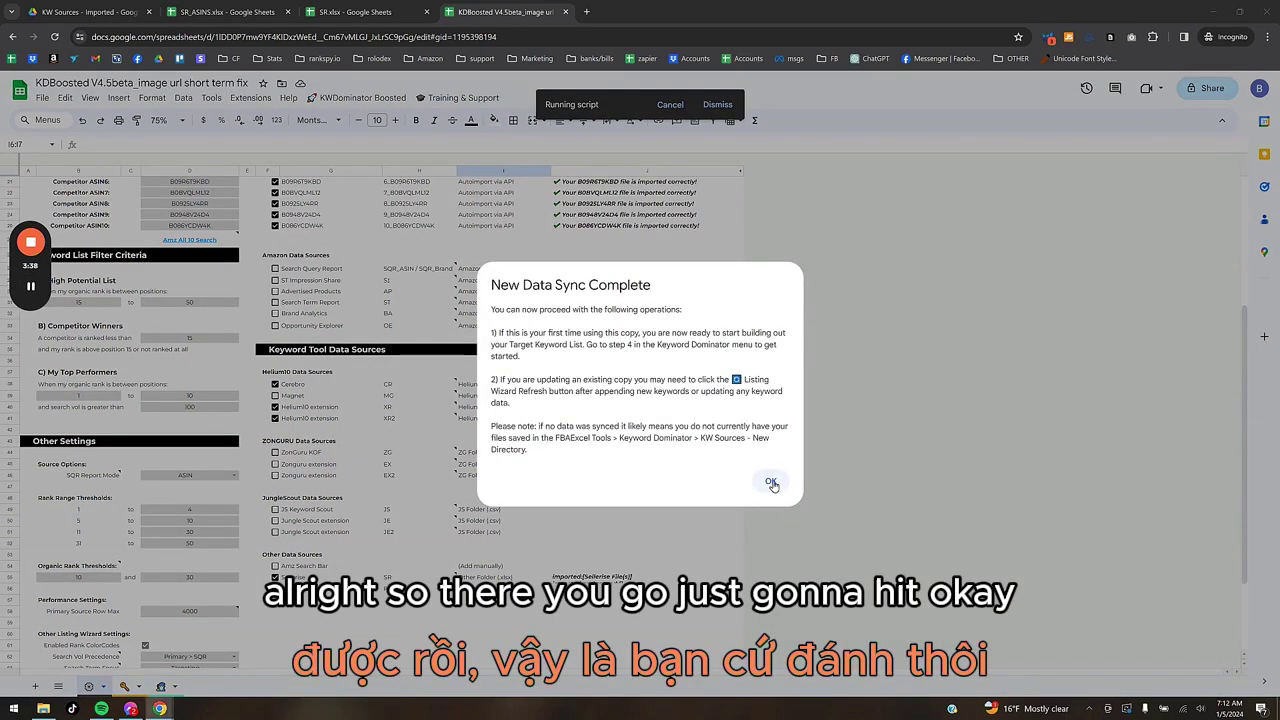
click(771, 483)
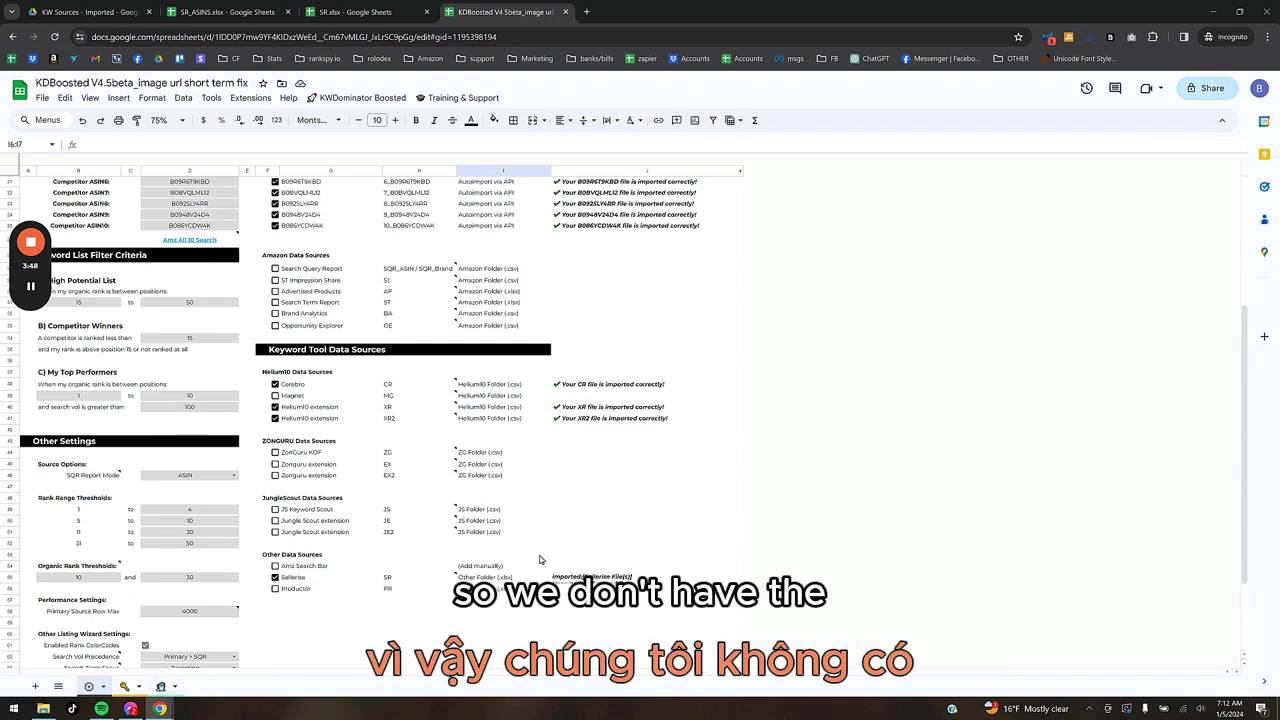
Expand the Cerebro and Sellerise column groups on the keyword sources sheet
scroll(507, 411, up, 3)
scroll(507, 411, up, 2)
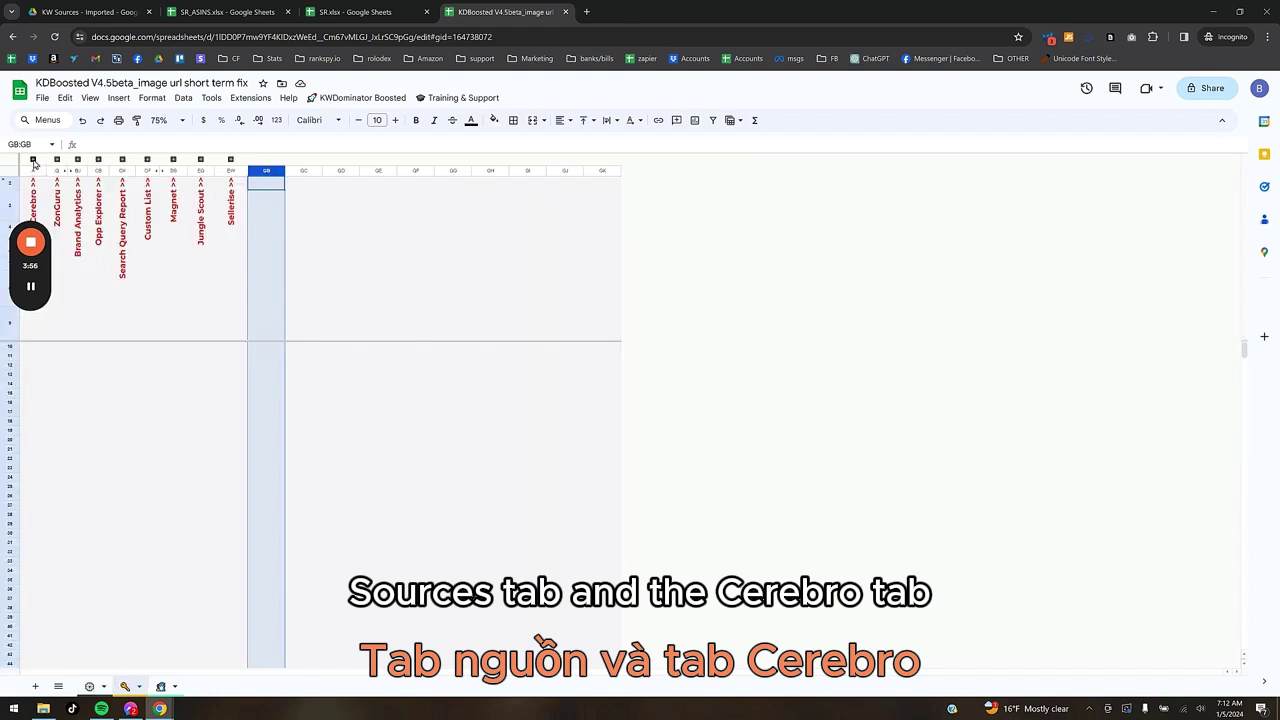
click(33, 160)
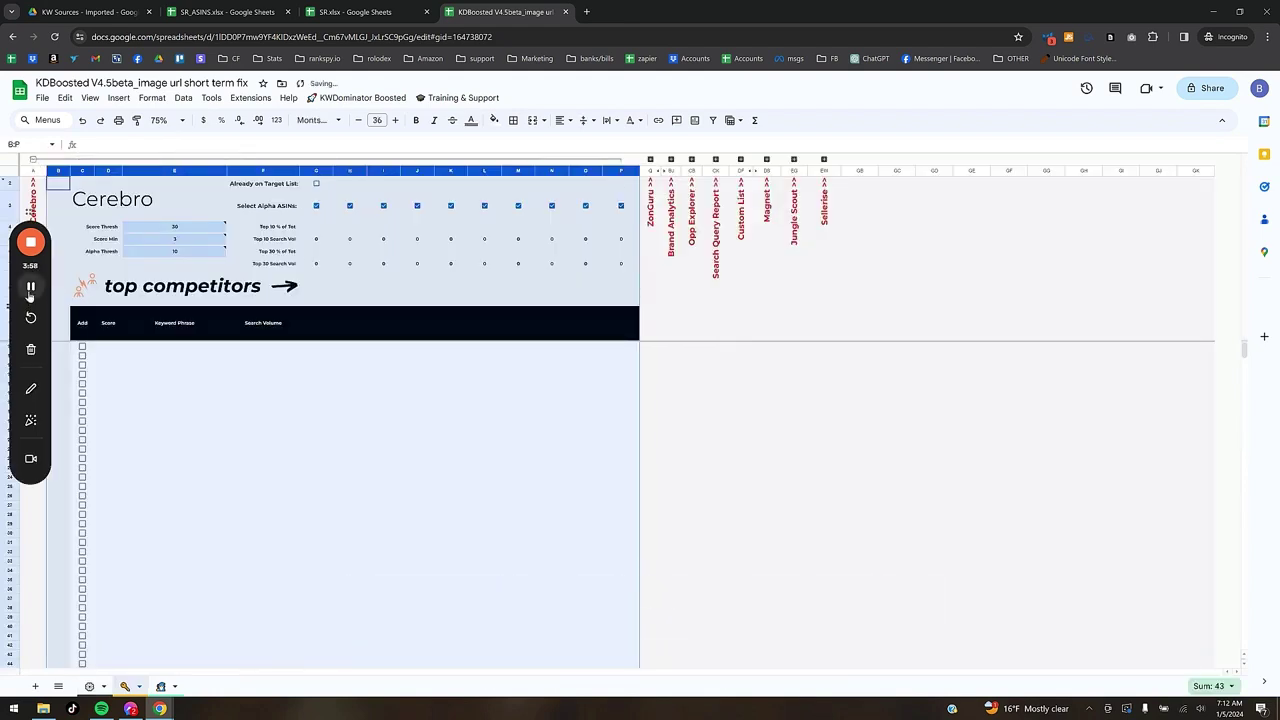
click(859, 206)
key(Down)
key(Down)
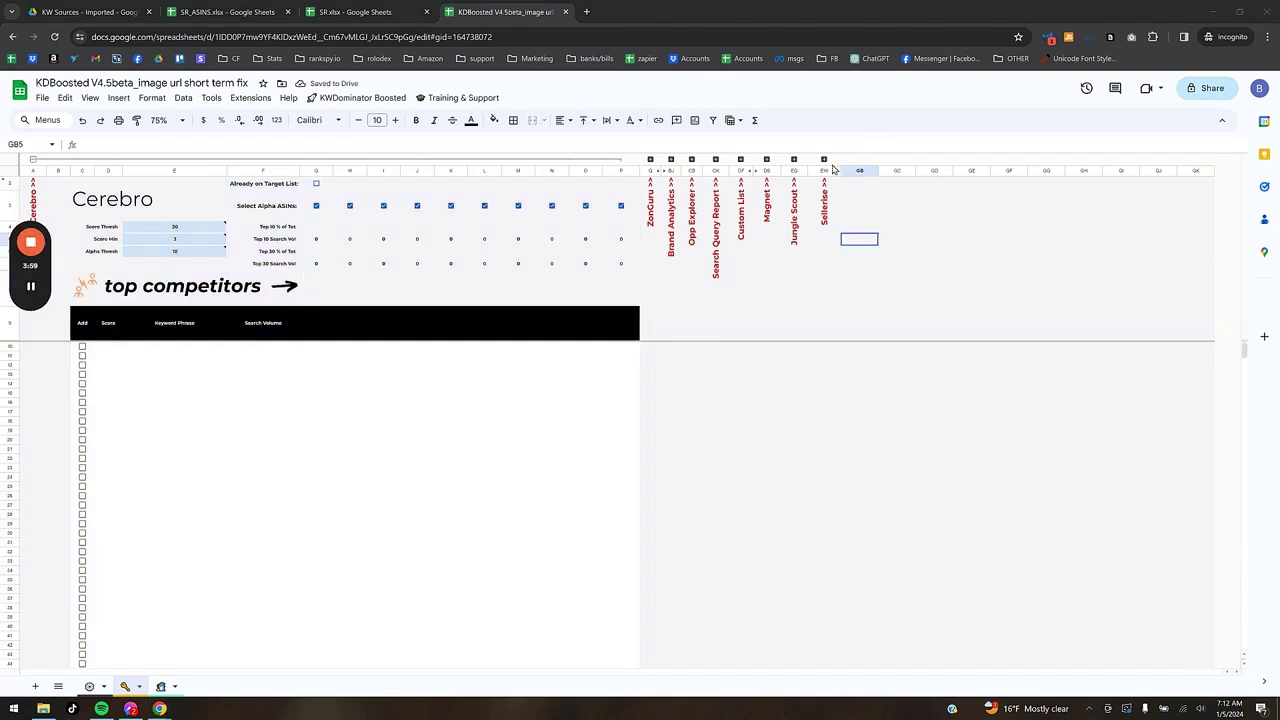
click(824, 160)
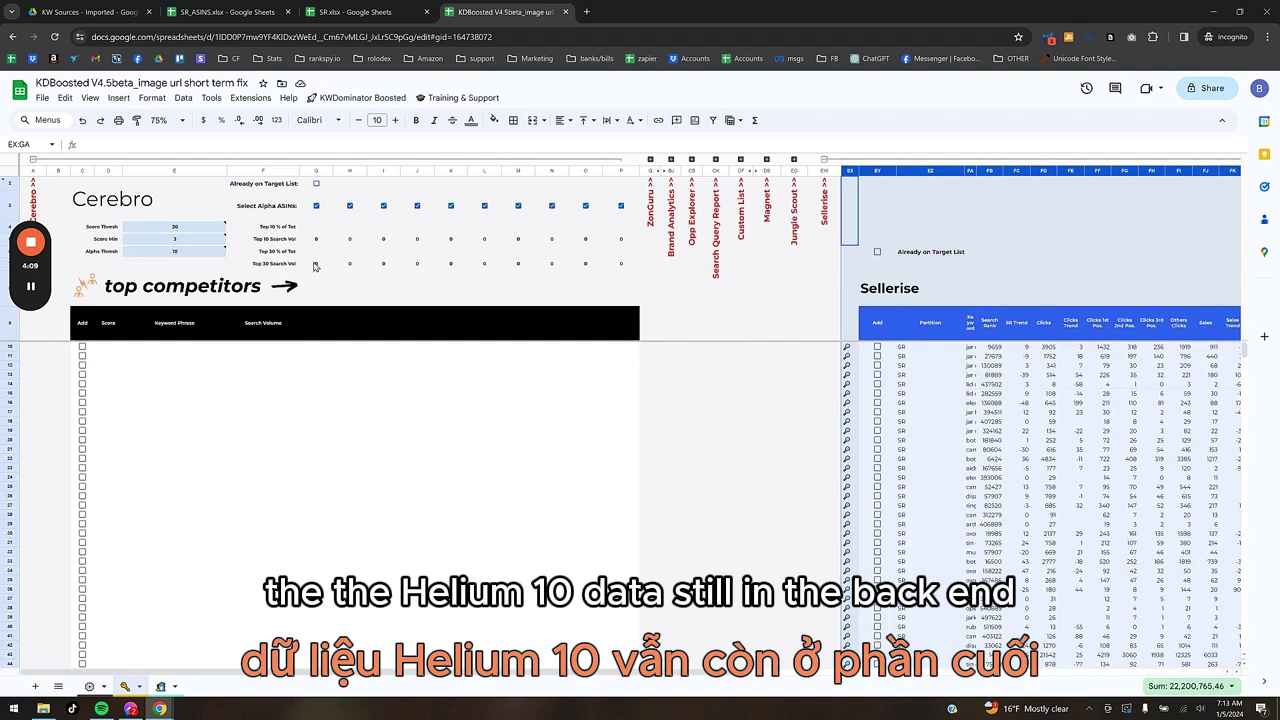
Examine the Cerebro score threshold, minimum score and alpha threshold settings and their notes
click(370, 100)
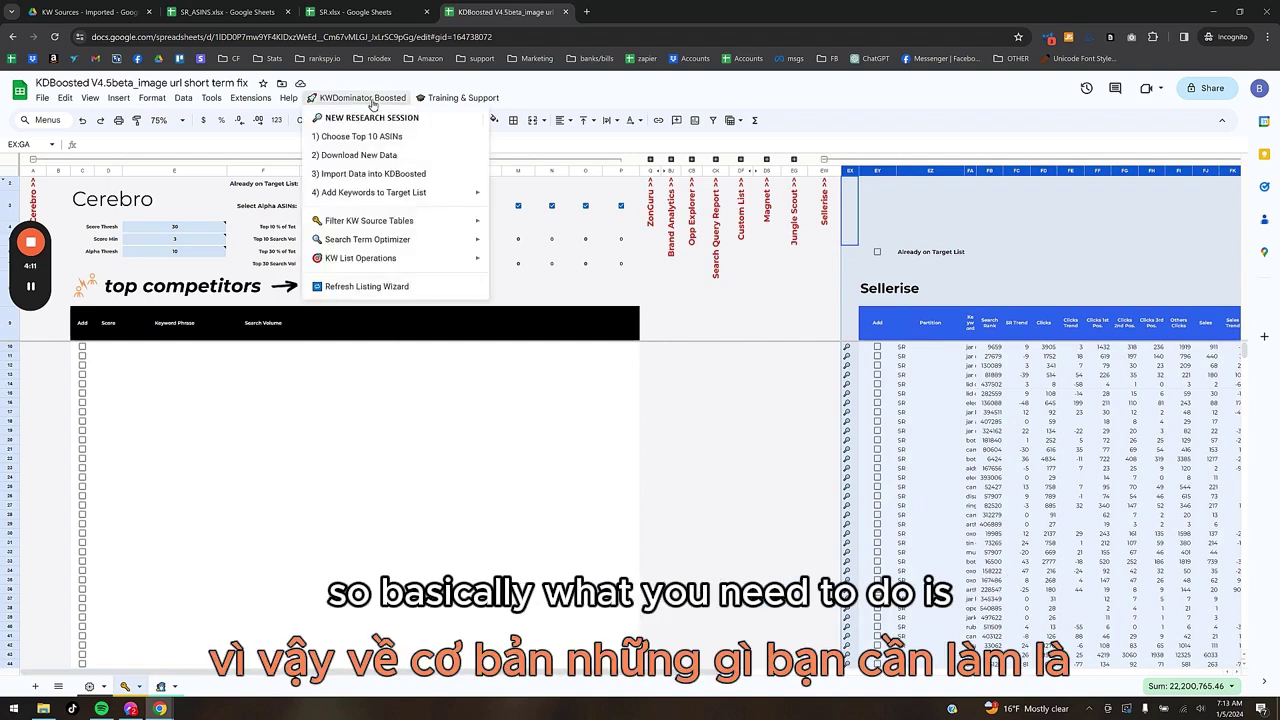
click(320, 161)
click(189, 229)
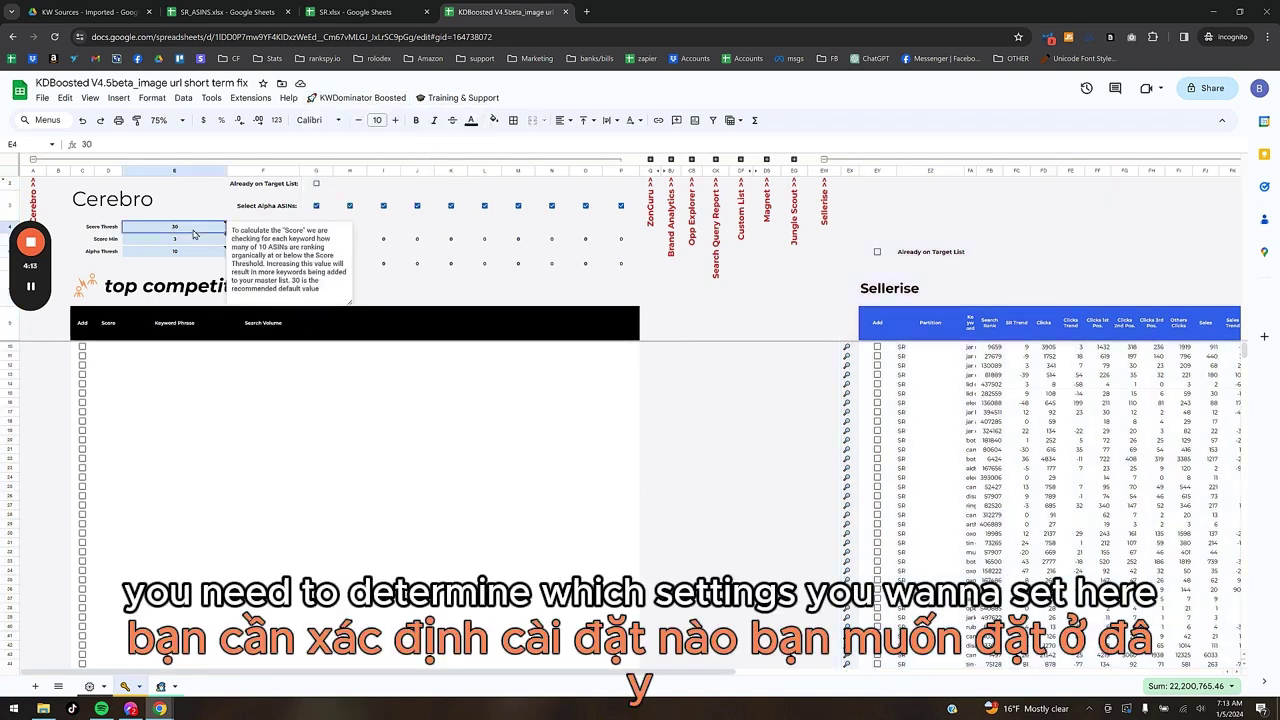
click(198, 249)
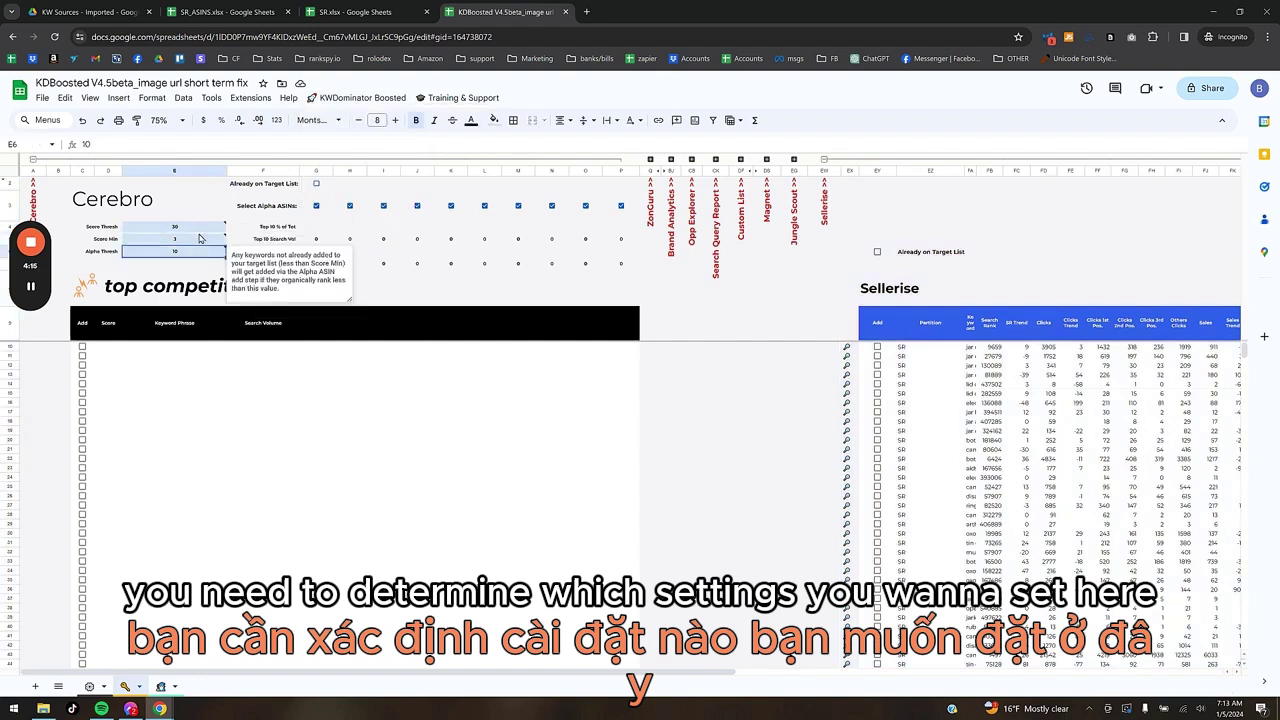
key(Up)
key(Up)
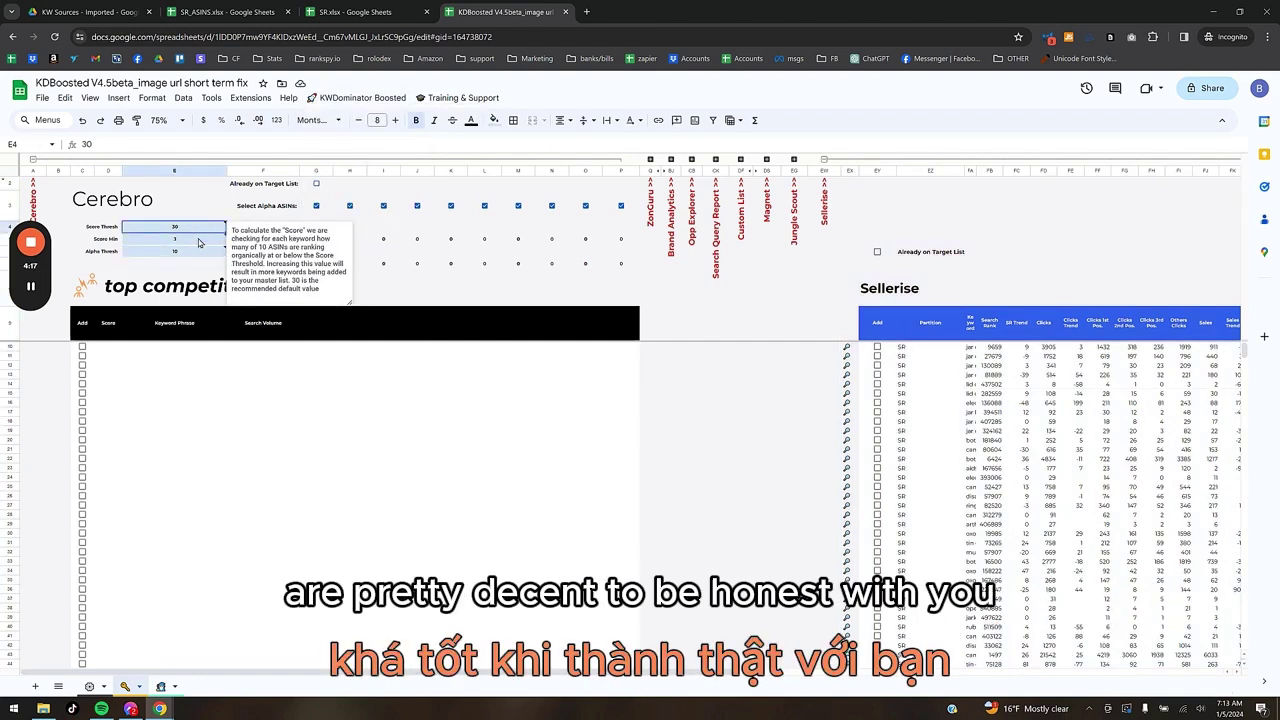
mouse_move(190, 239)
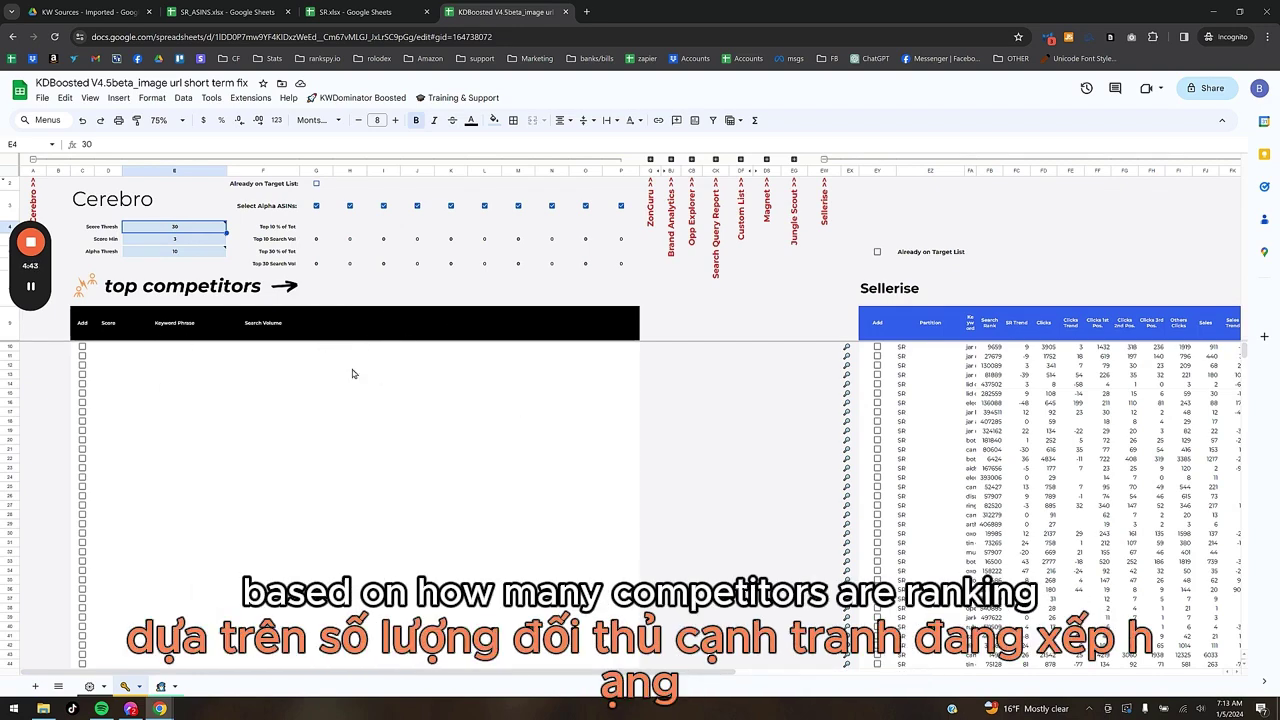
Add the Helium10 Cerebro keywords to the target list, overriding the existing list instead of appending to it
click(340, 98)
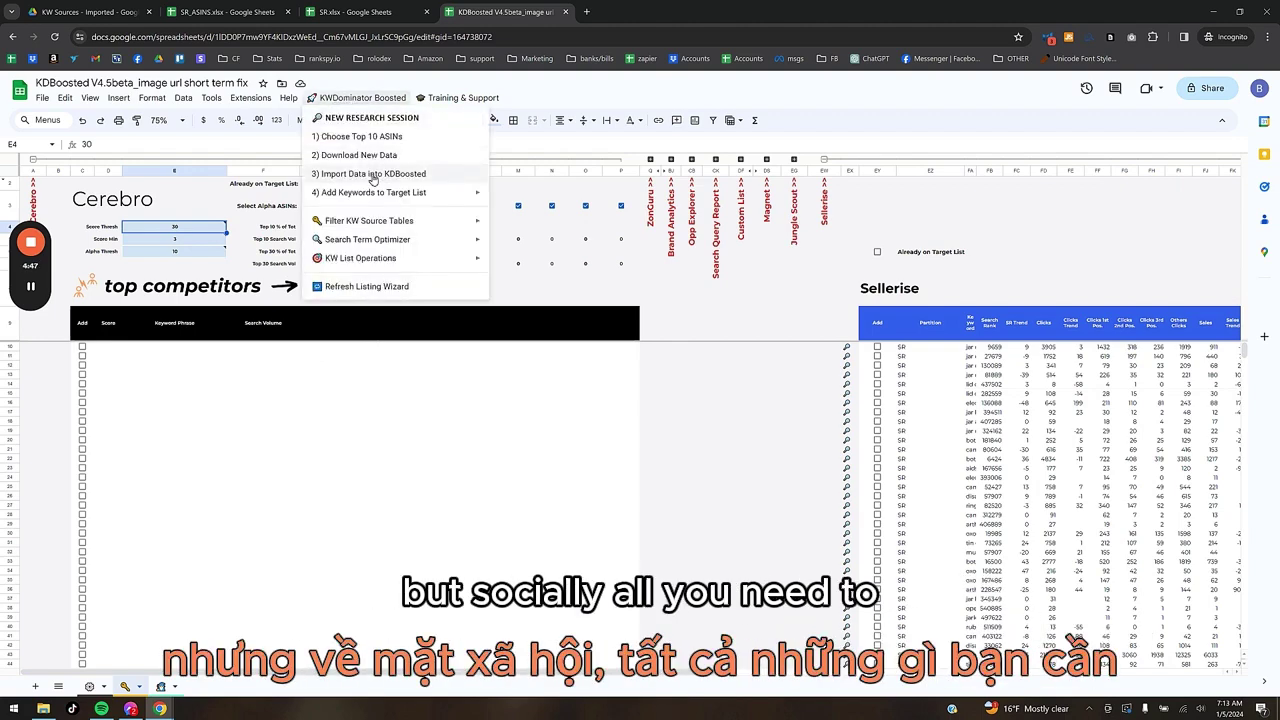
mouse_move(352, 194)
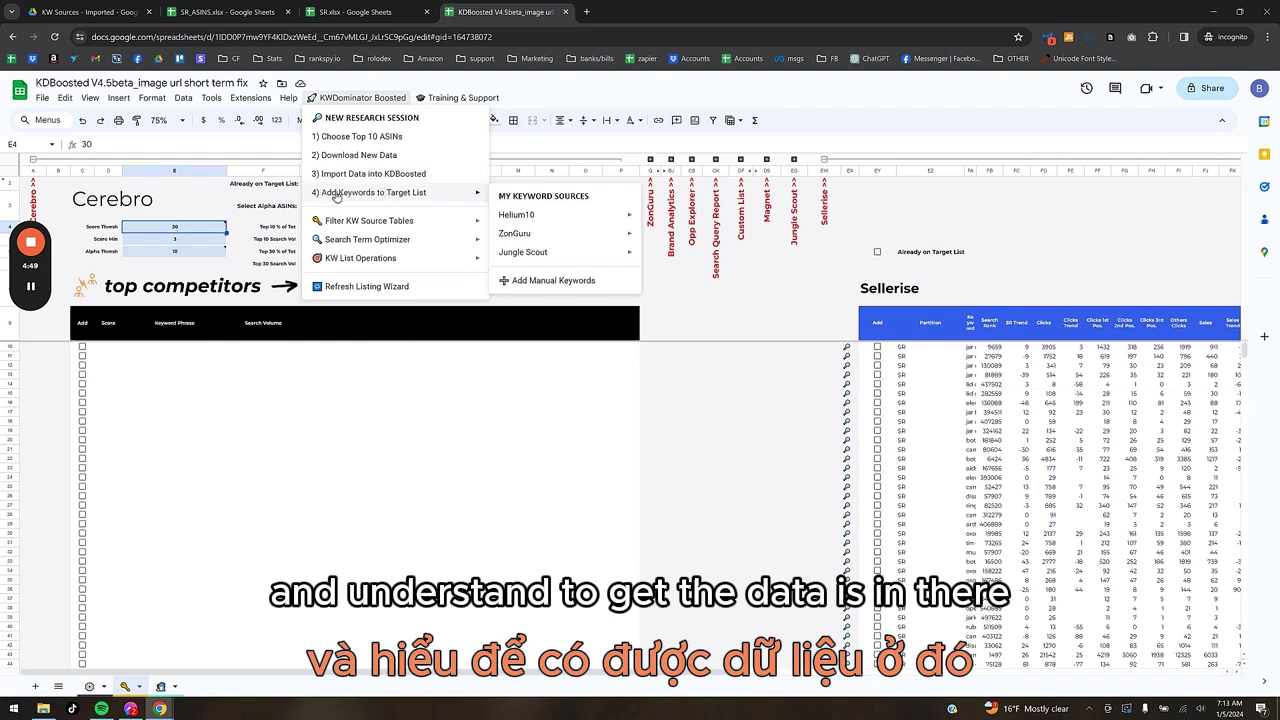
mouse_move(549, 218)
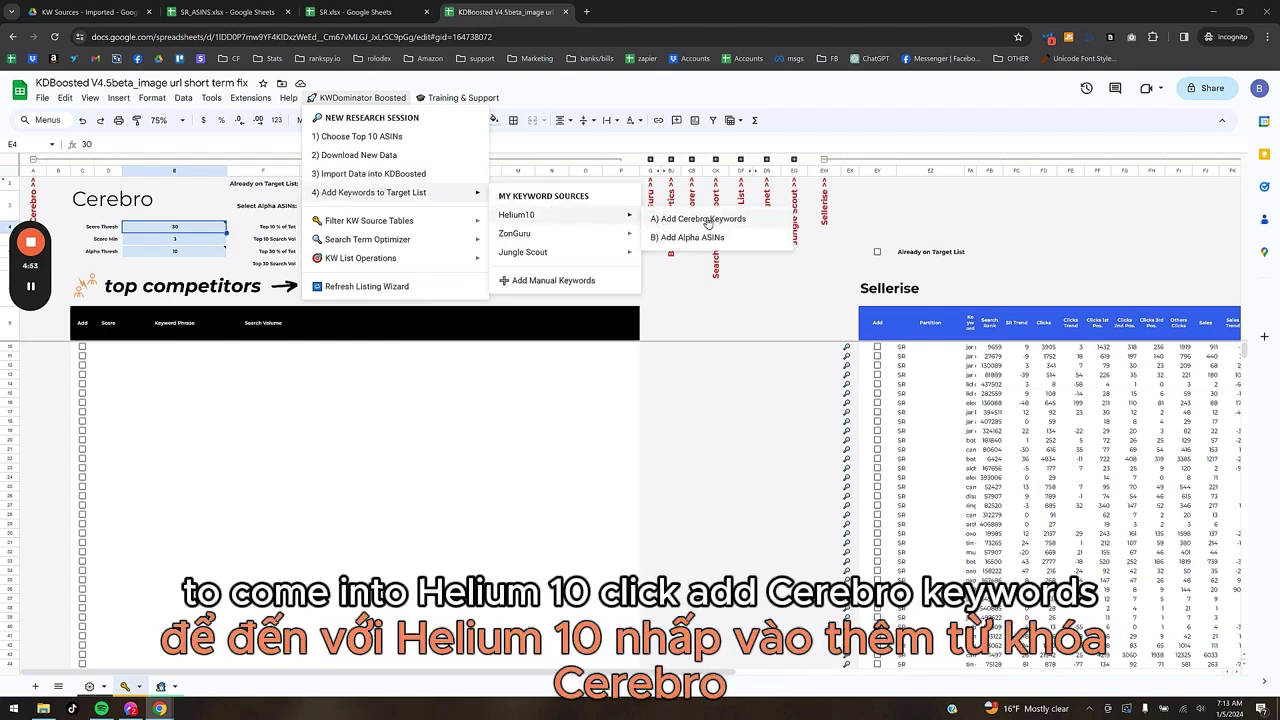
click(707, 219)
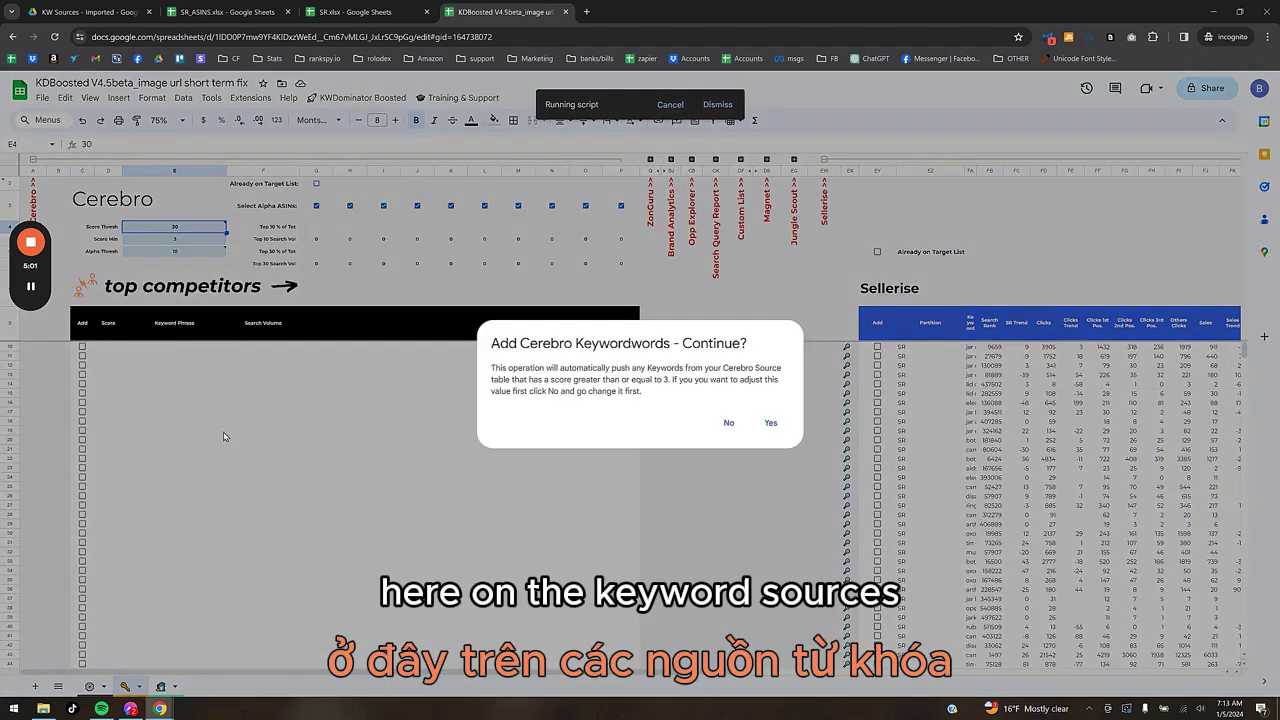
click(771, 424)
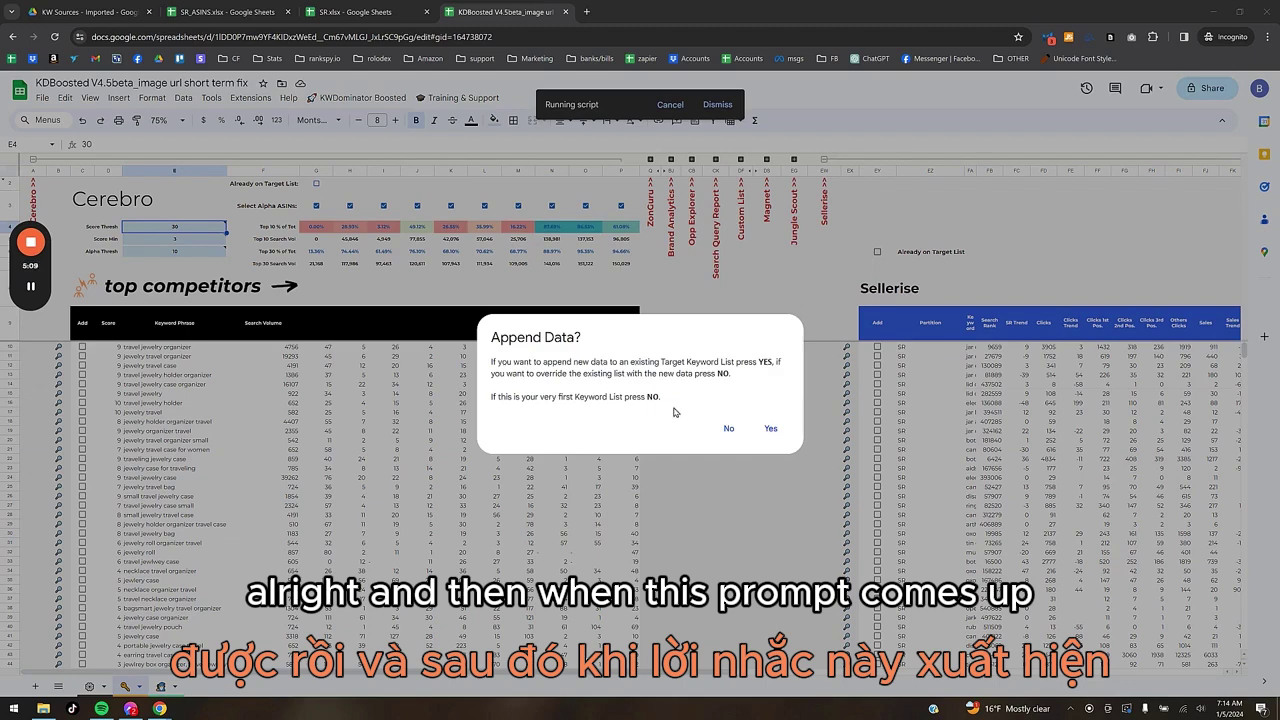
click(729, 429)
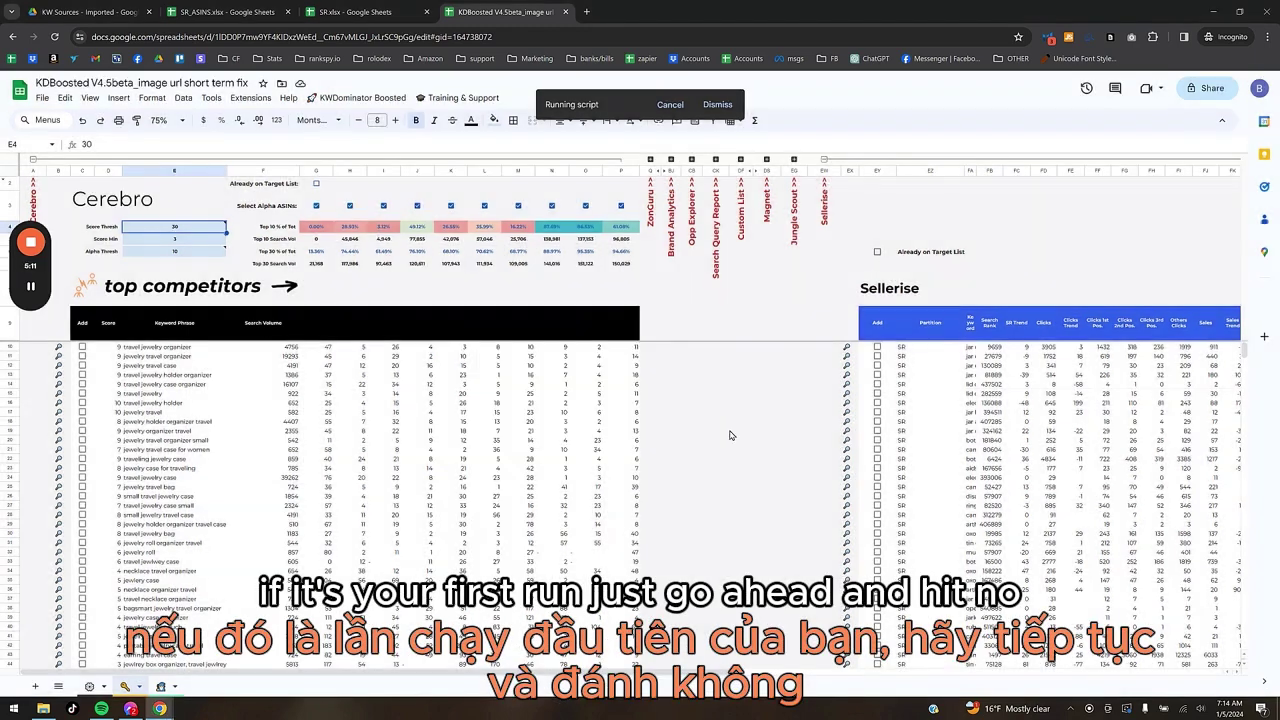
mouse_move(31, 285)
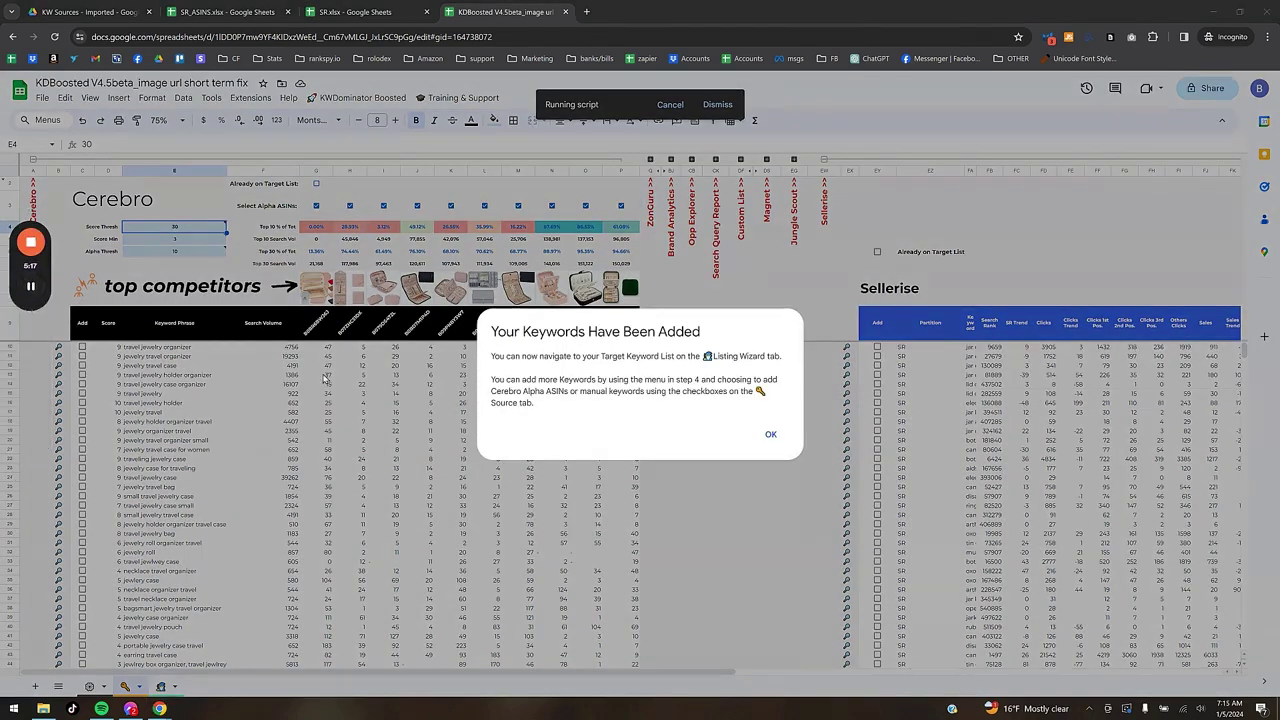
click(770, 437)
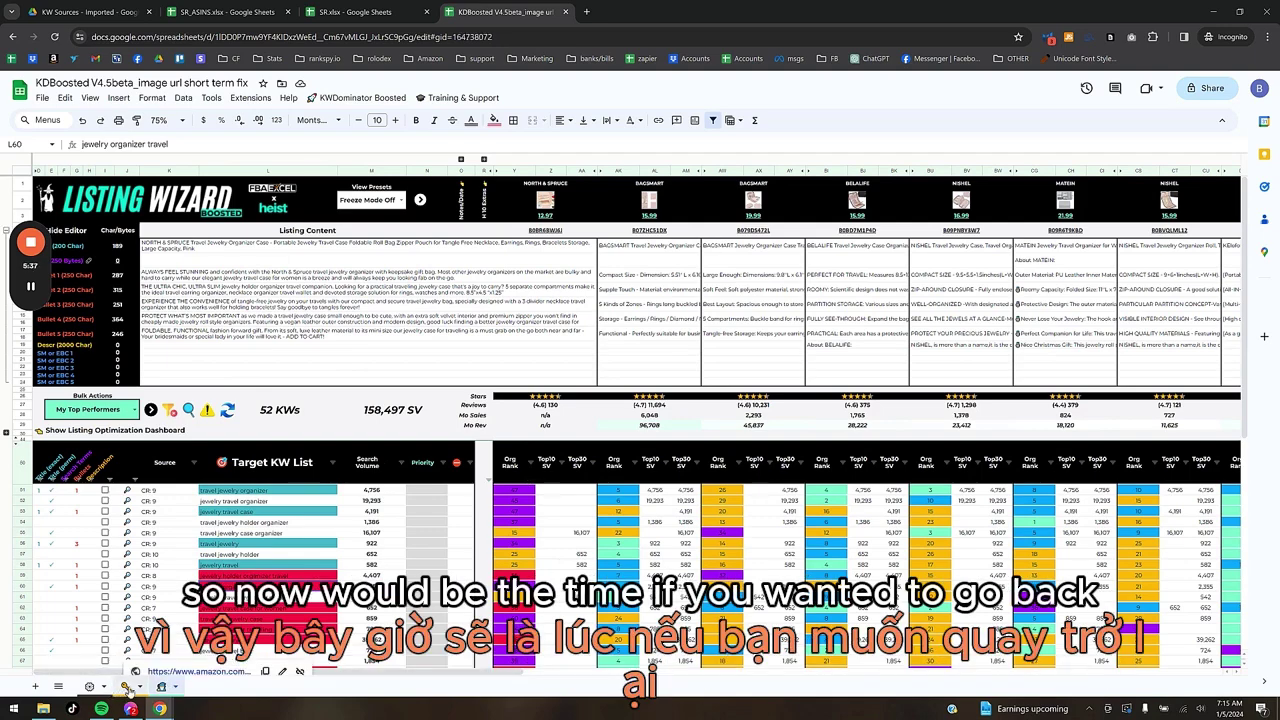
Return to the keyword sources sheet and enable Already on Target List for the Sellerise table
click(125, 686)
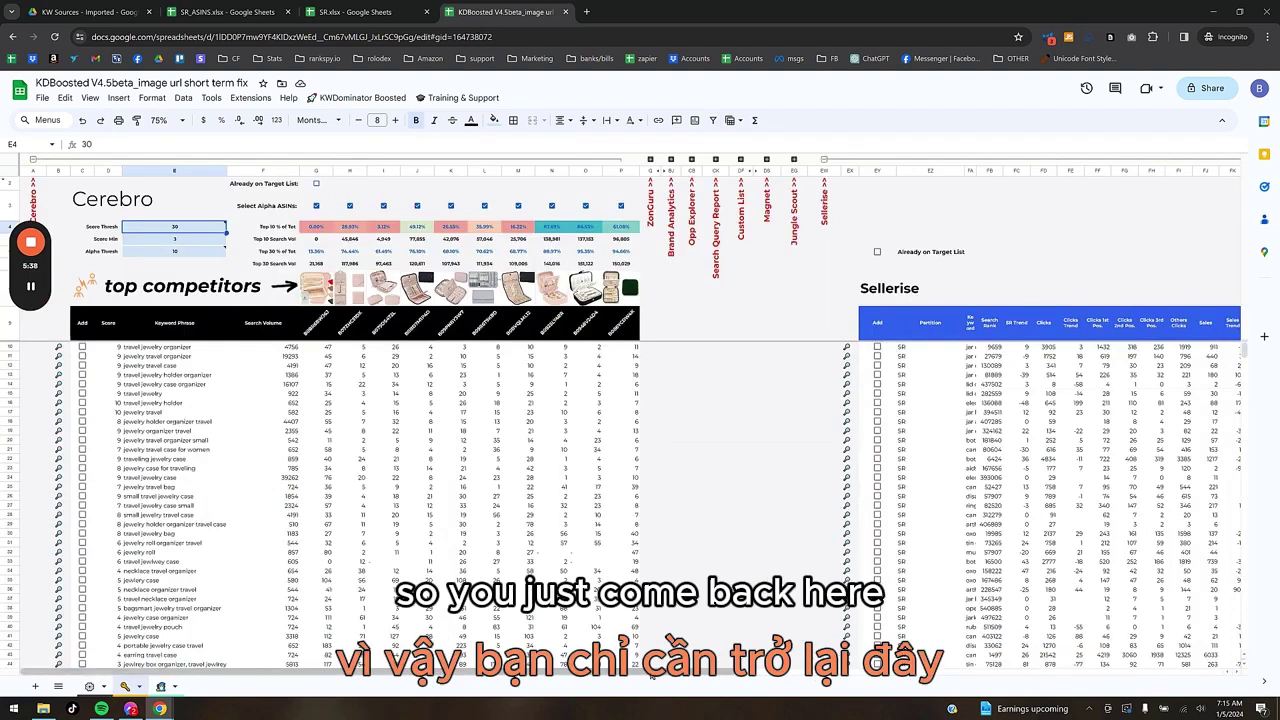
scroll(651, 677, right, 3)
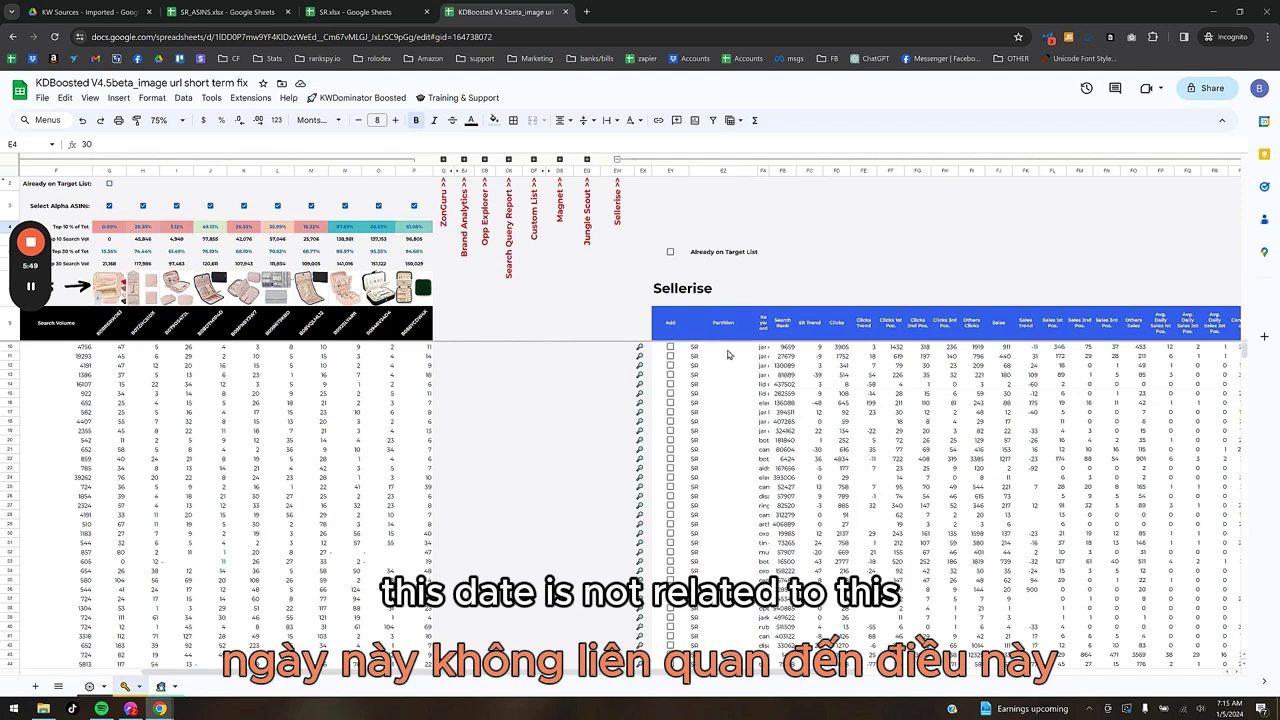
click(669, 253)
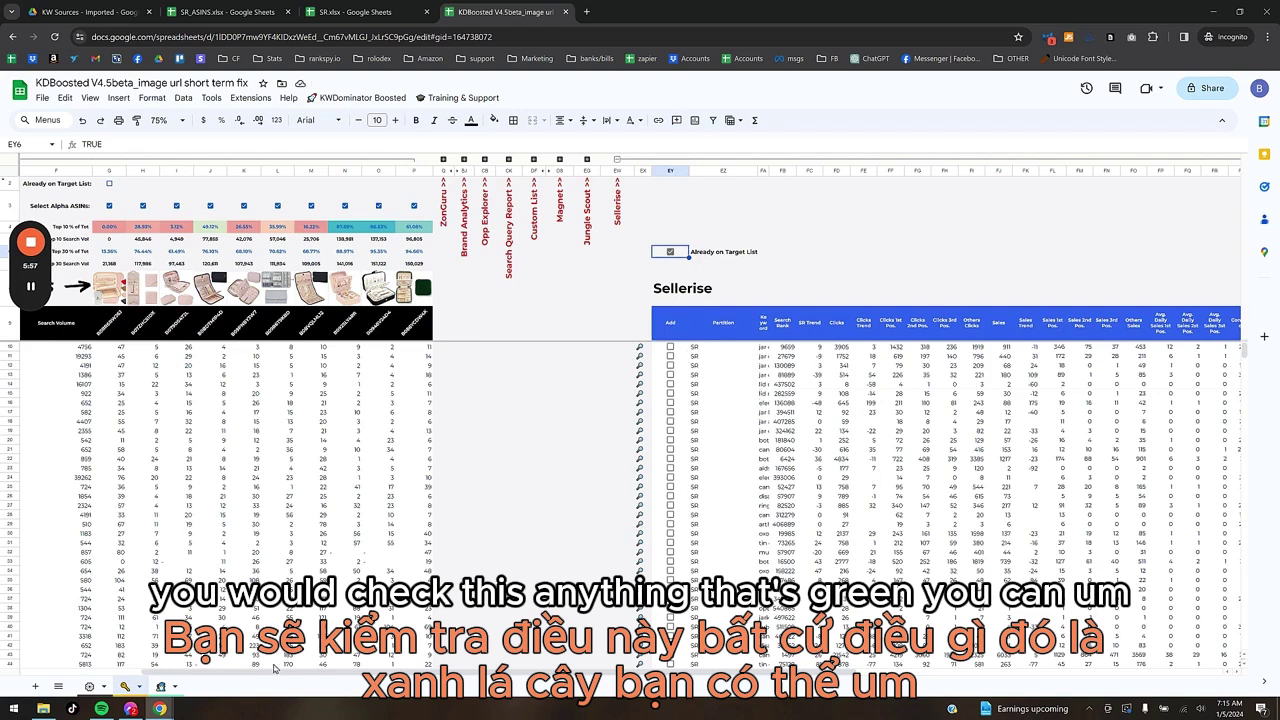
Mark the first six Sellerise keywords, rows 10 to 15, for adding
click(670, 347)
click(670, 356)
click(670, 365)
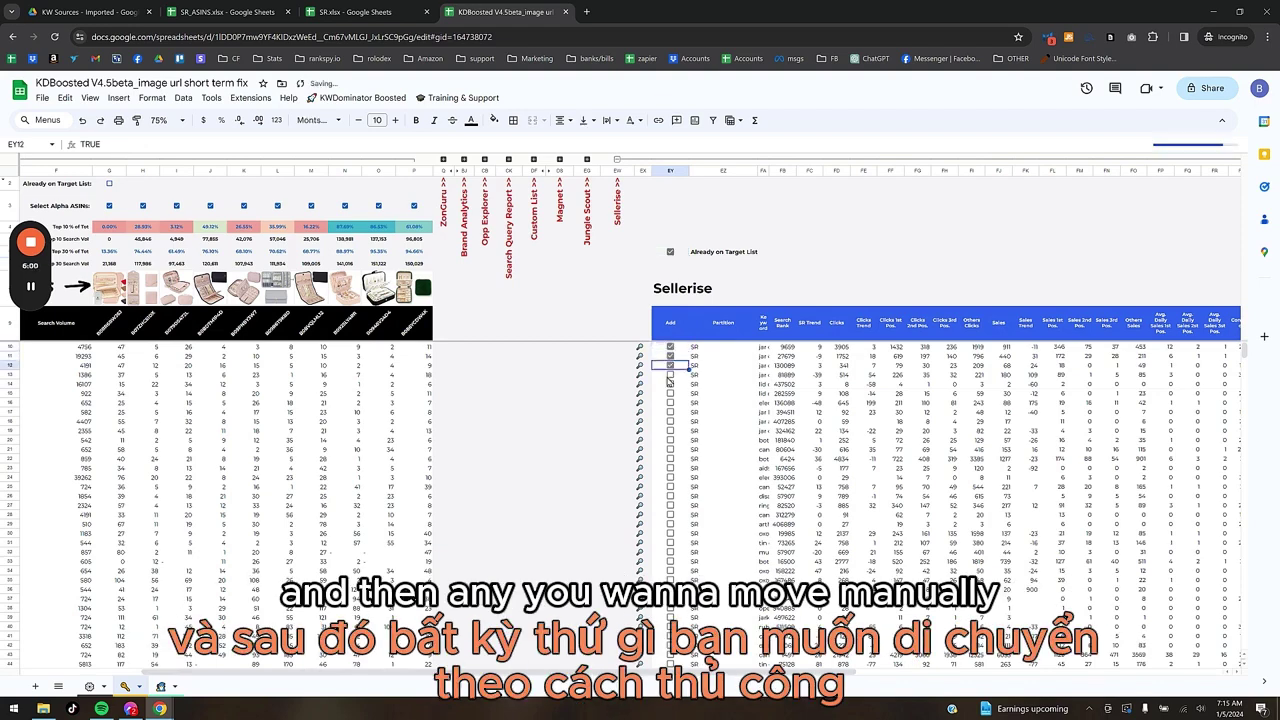
click(670, 374)
click(670, 384)
click(670, 394)
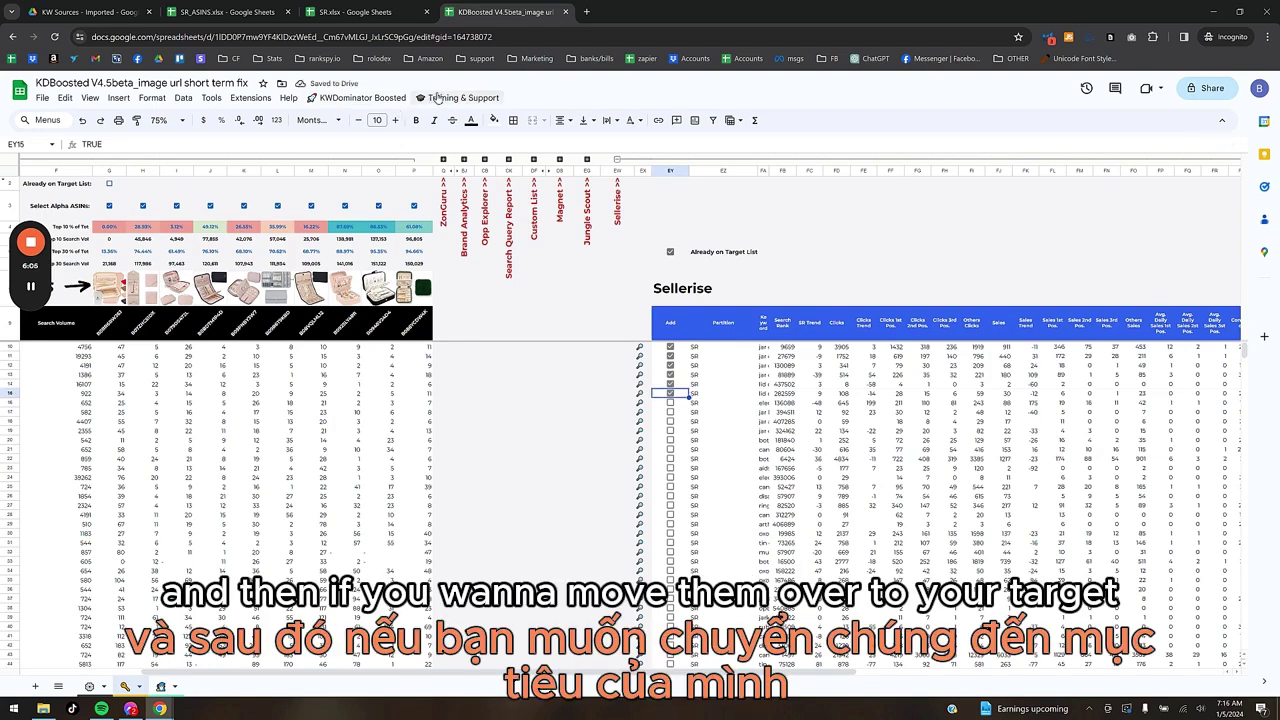
click(378, 99)
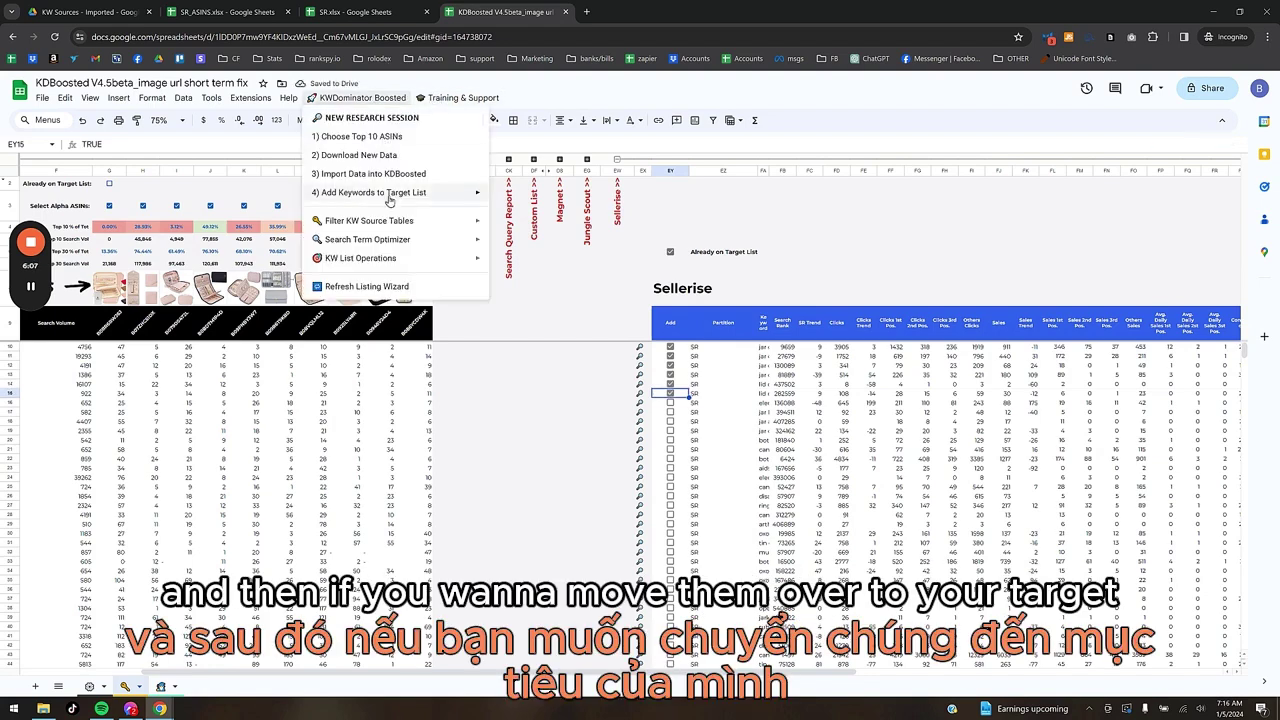
mouse_move(460, 192)
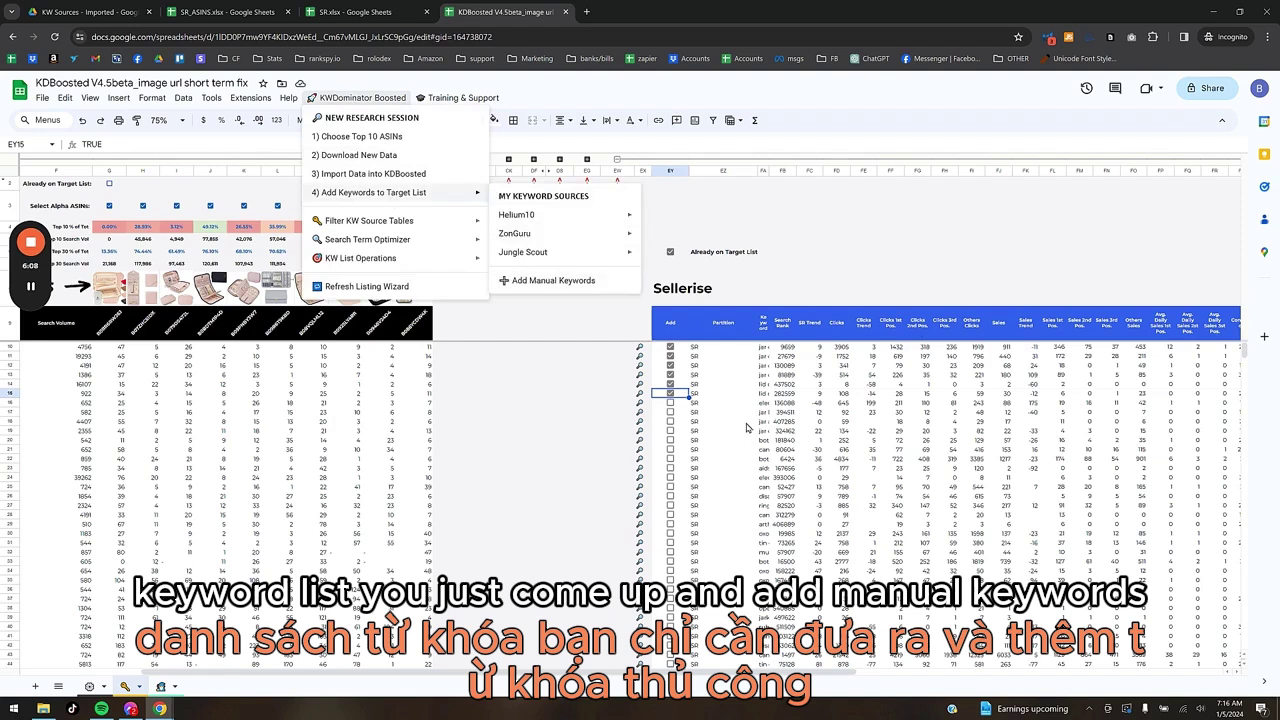
click(378, 533)
Expand the Sellerise column group on the Listing Wizard sheet and examine its Brand Analytics data alongside the target keyword list
click(160, 686)
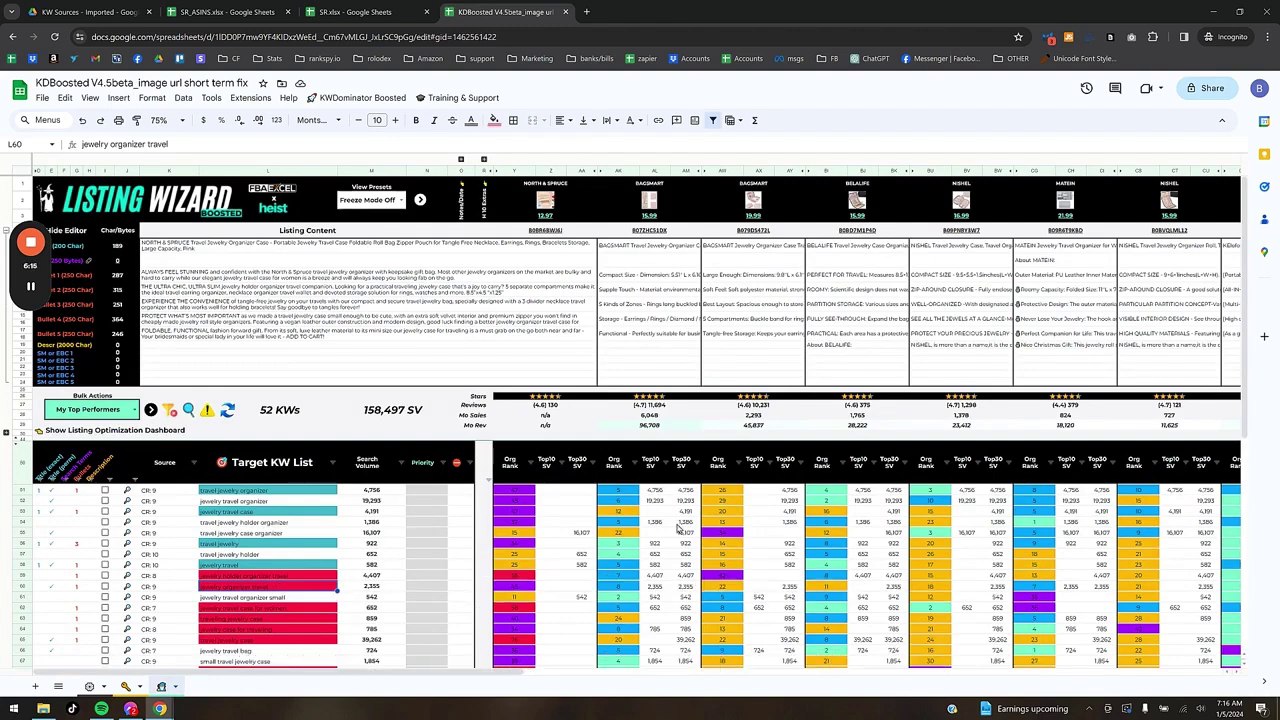
drag(439, 679, 1000, 679)
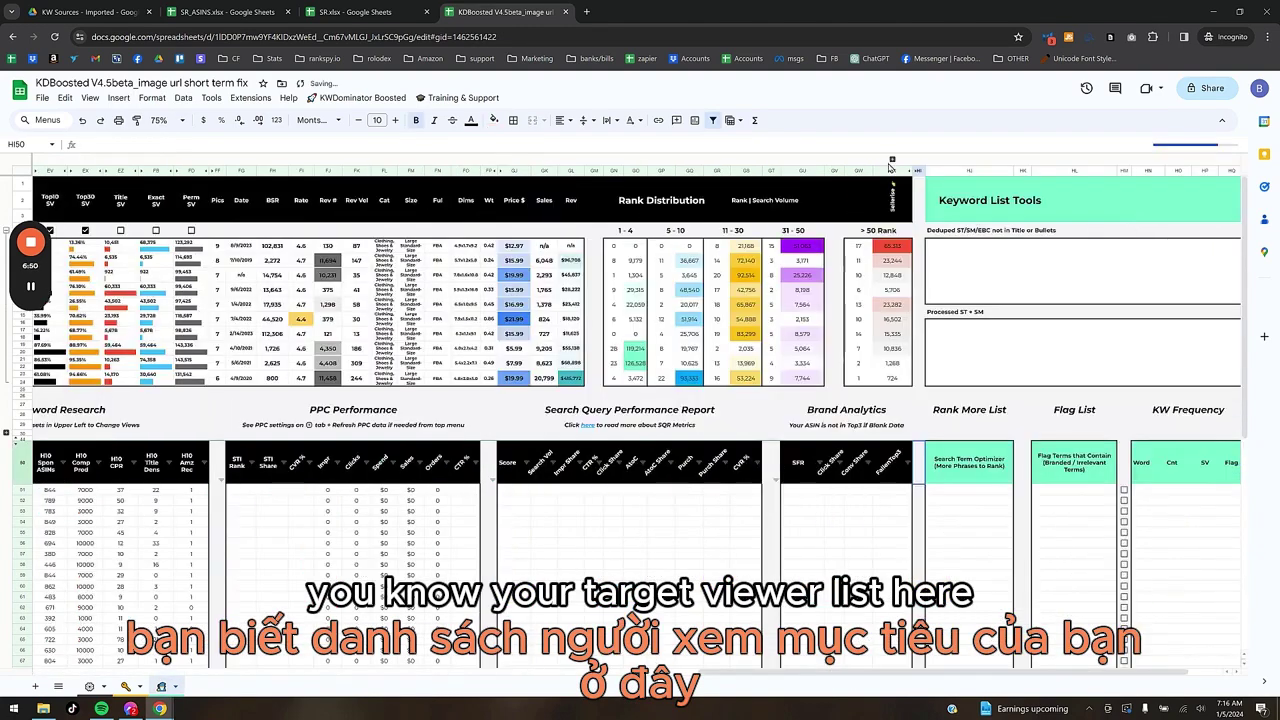
click(892, 160)
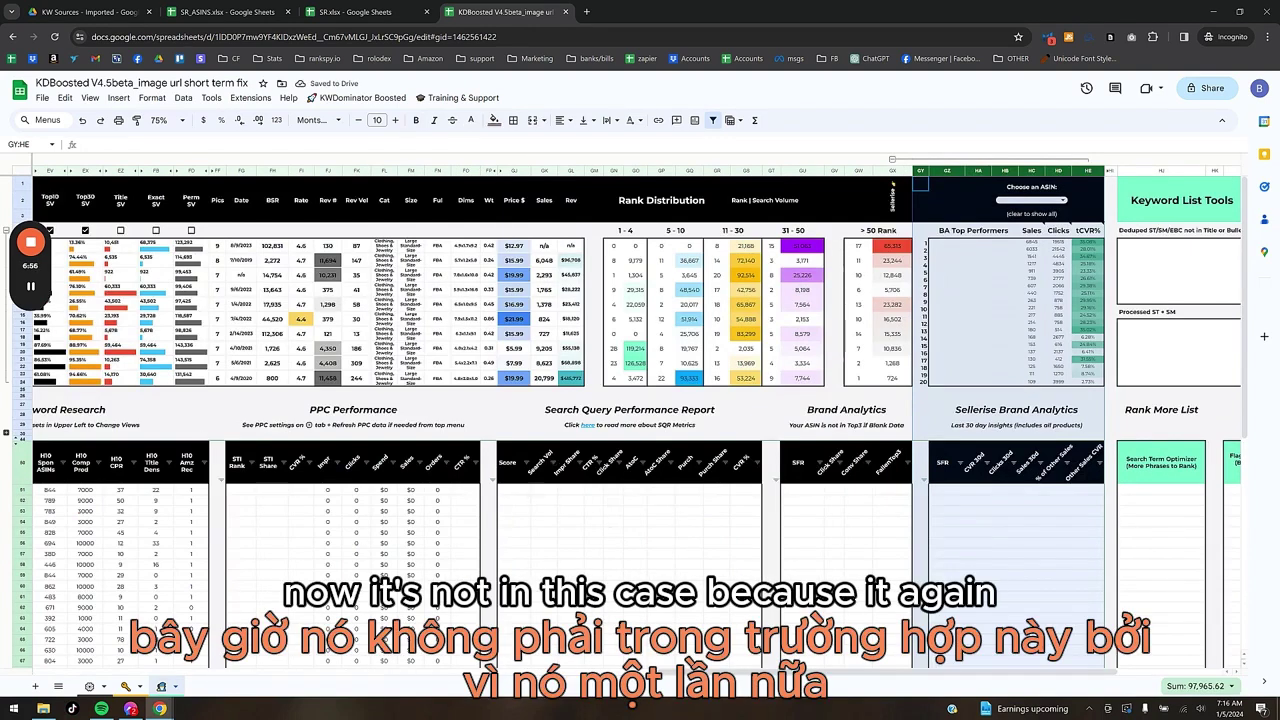
scroll(405, 553, left, 5)
scroll(160, 683, left, 10)
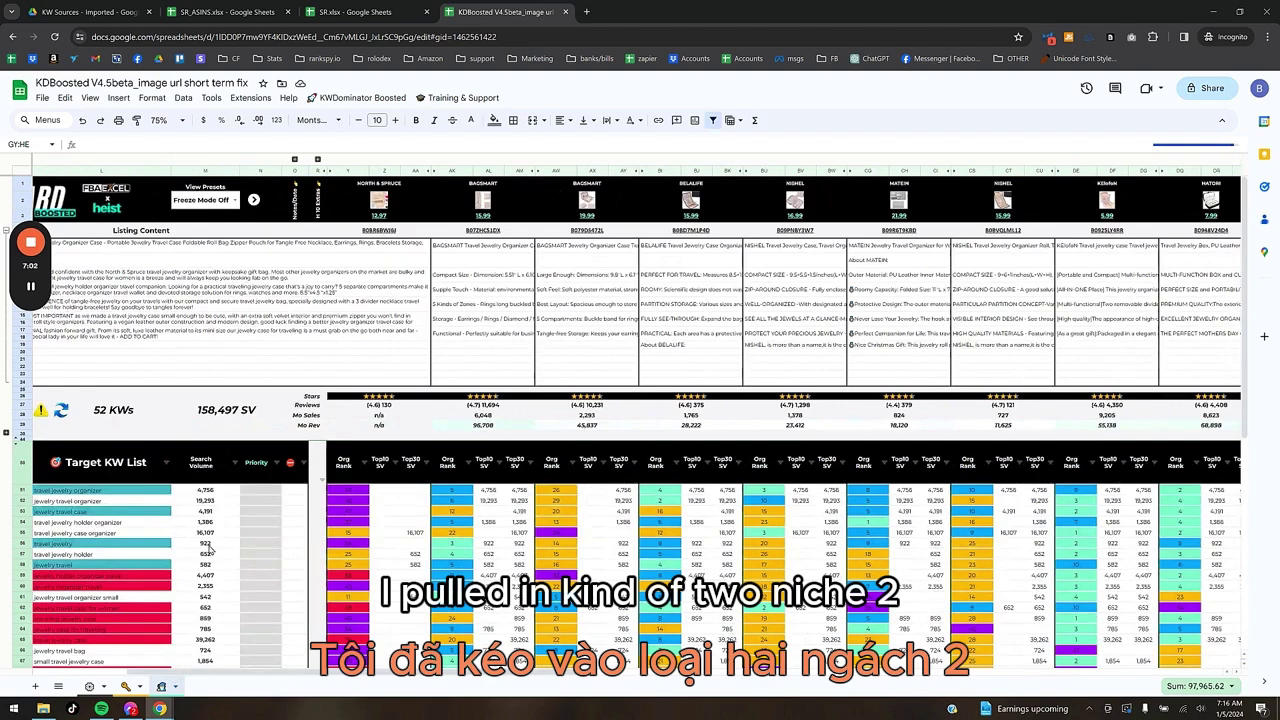
scroll(423, 678, right, 10)
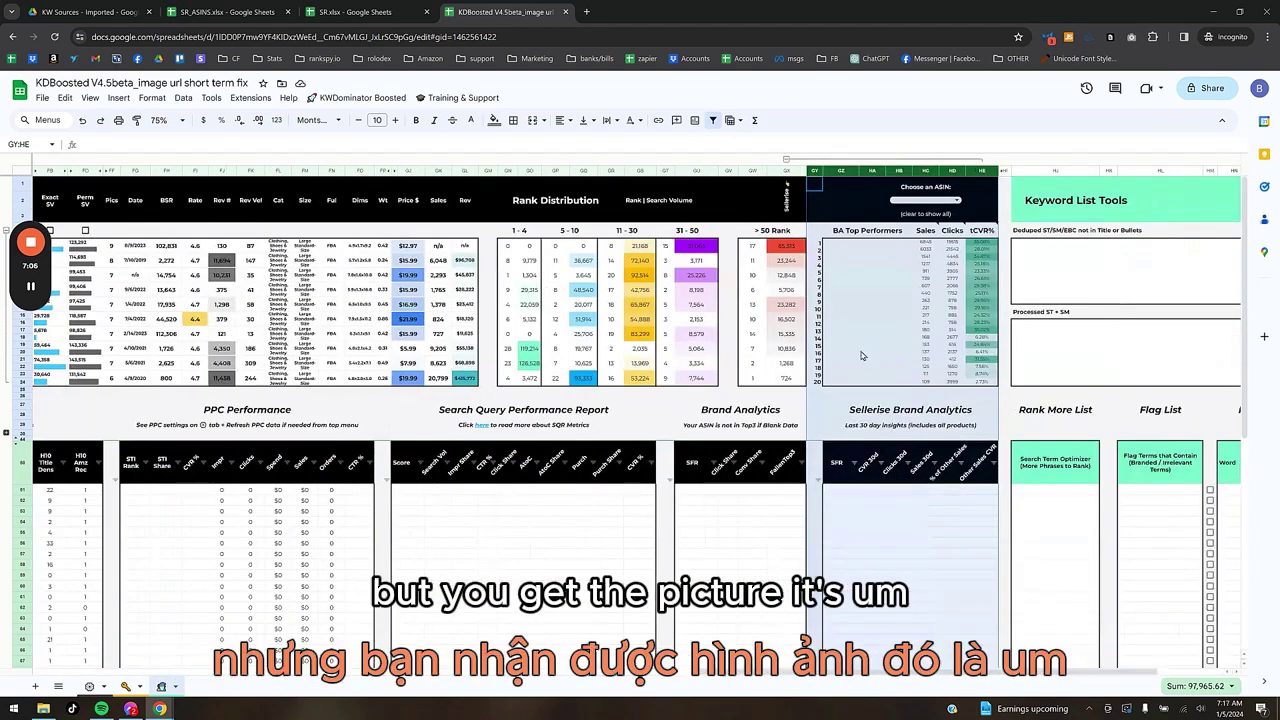
Collapse the Sellerise column group on the Listing Wizard sheet and return to the target keyword list
key(ctrl+alt+0)
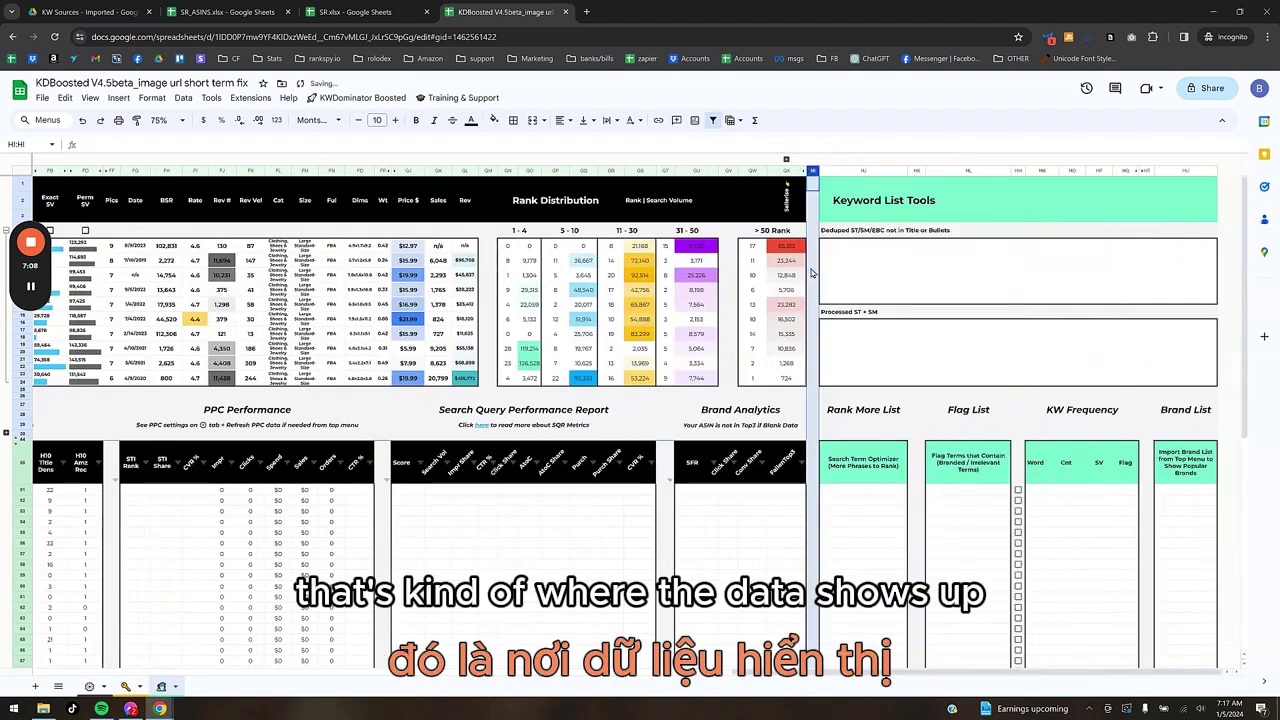
scroll(227, 677, left, 3)
scroll(227, 677, left, 15)
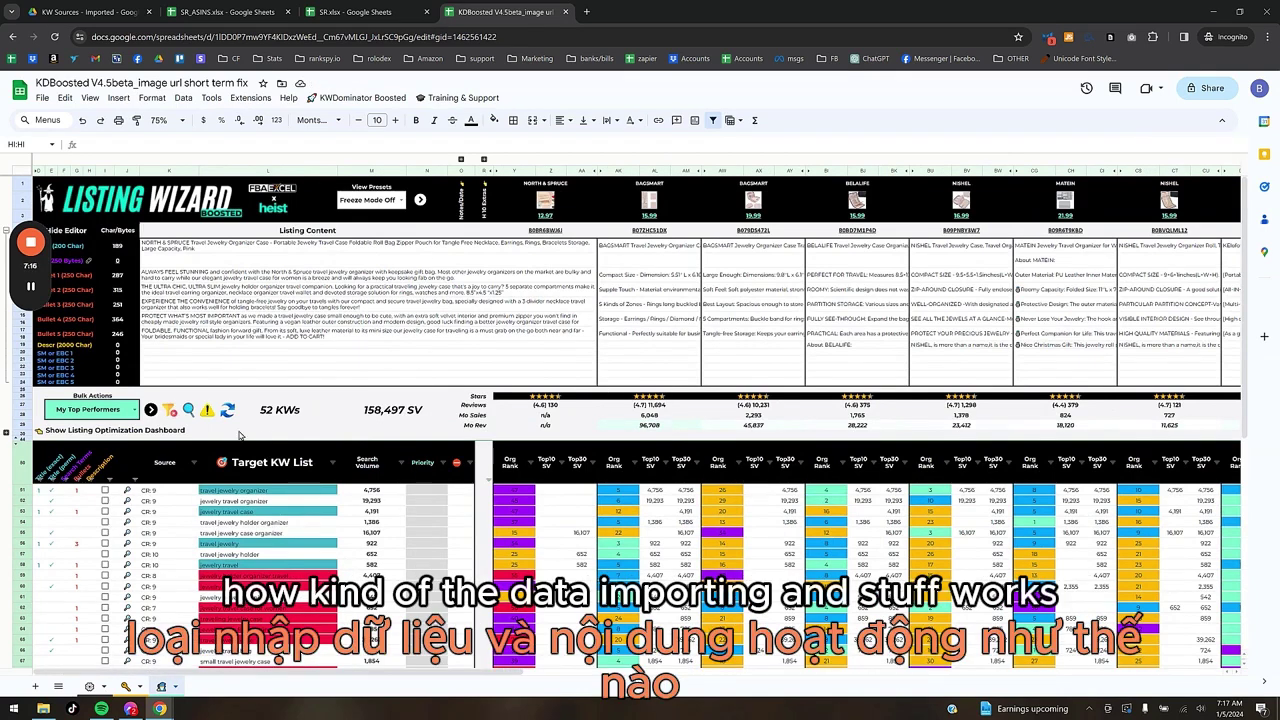
mouse_move(36, 252)
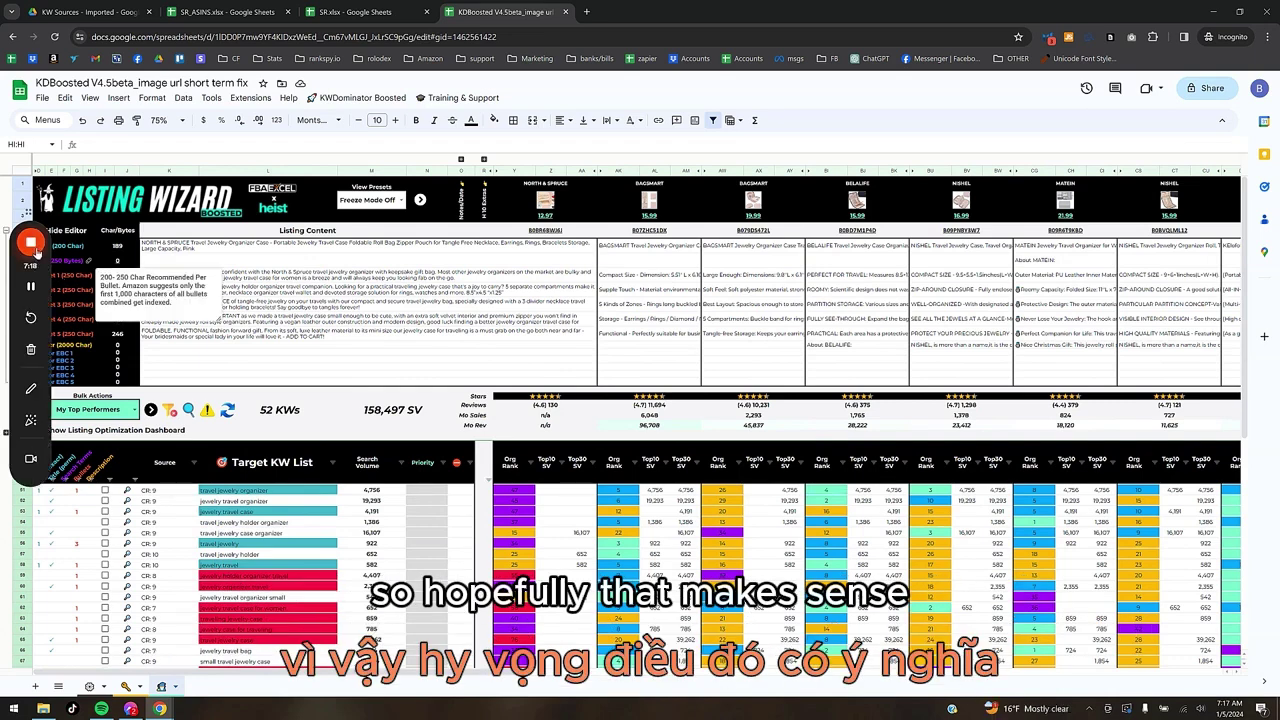